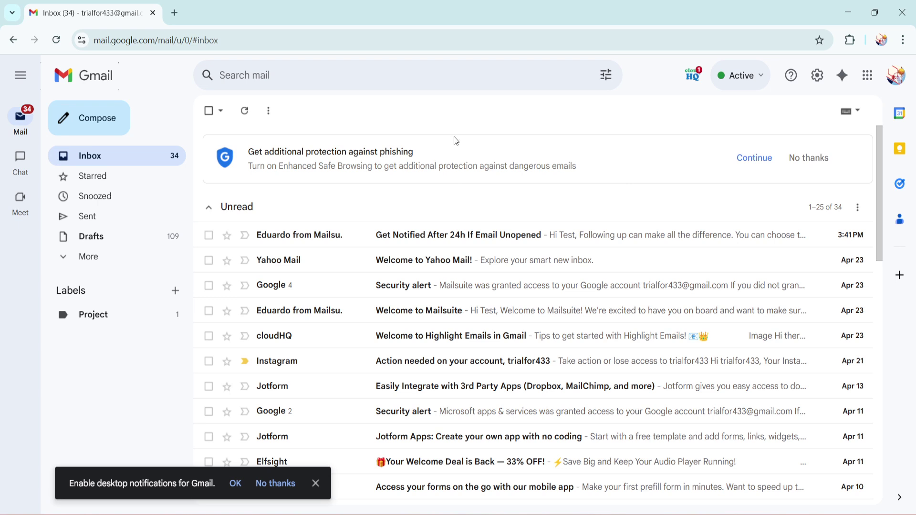
pyautogui.scroll(-5, 513, 201)
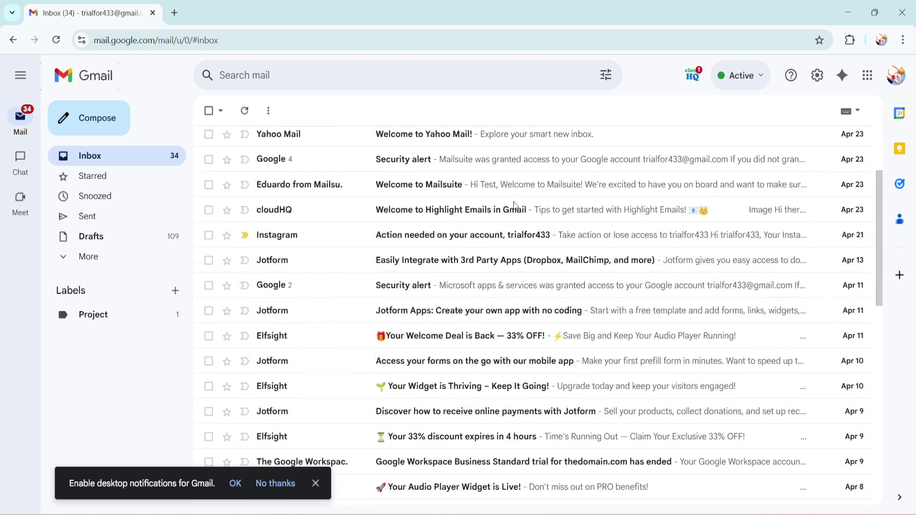
pyautogui.scroll(-5, 513, 201)
pyautogui.scroll(-5, 513, 204)
pyautogui.scroll(-4, 429, 250)
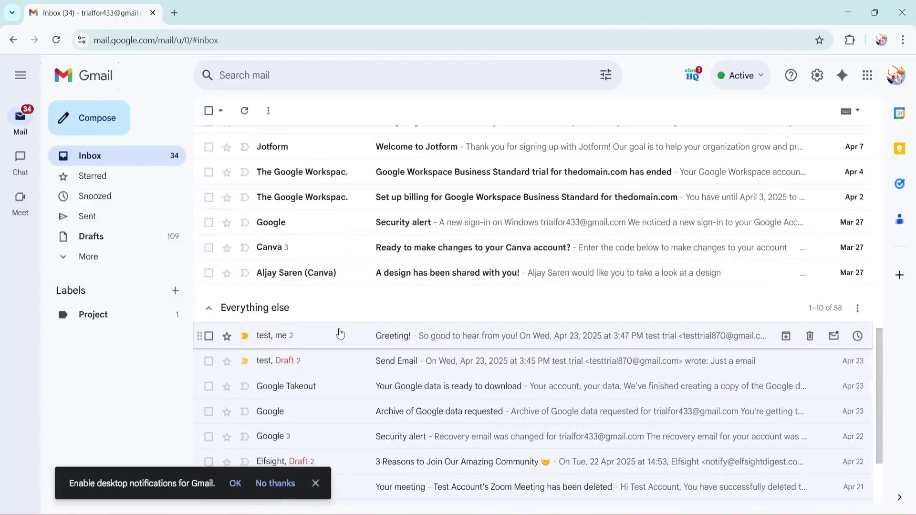
# - Open the 'Greeting!' email from the Everything else section of the inbox
pyautogui.click(340, 336)
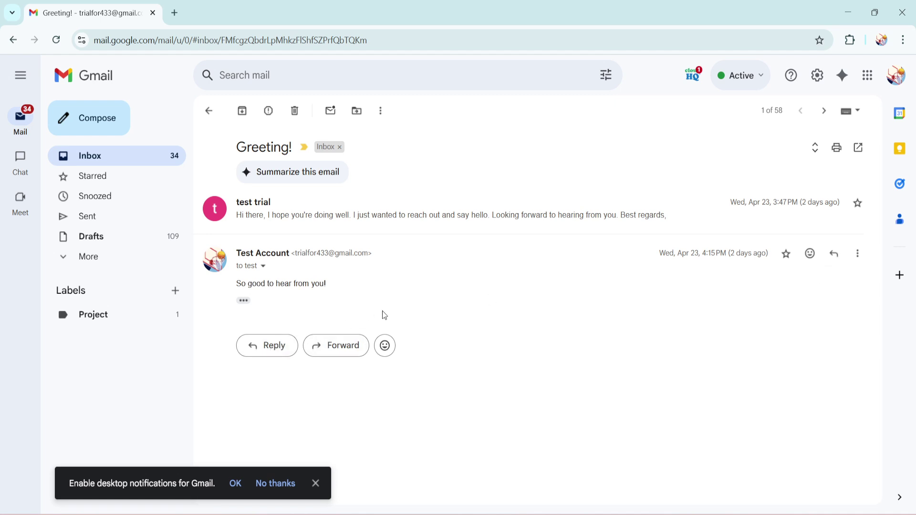
# - Start a blank reply to test trial beneath the 'Greeting!' thread
pyautogui.click(267, 343)
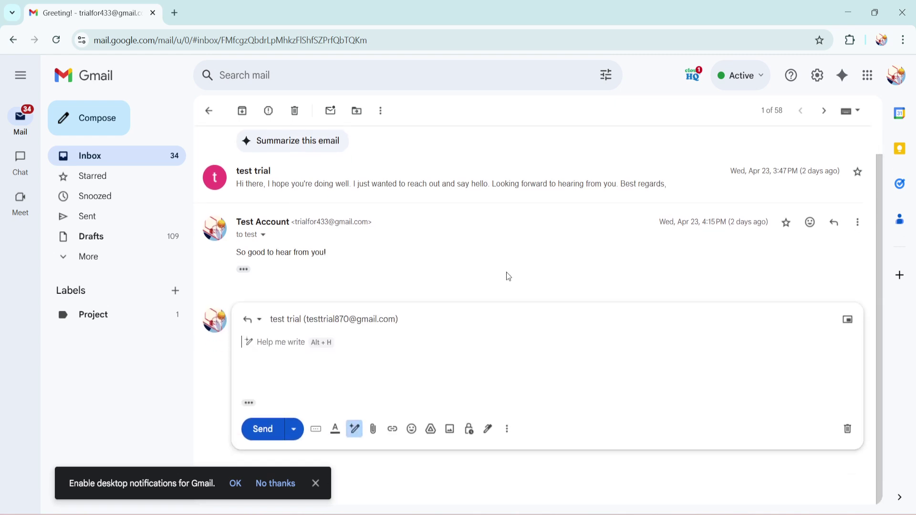